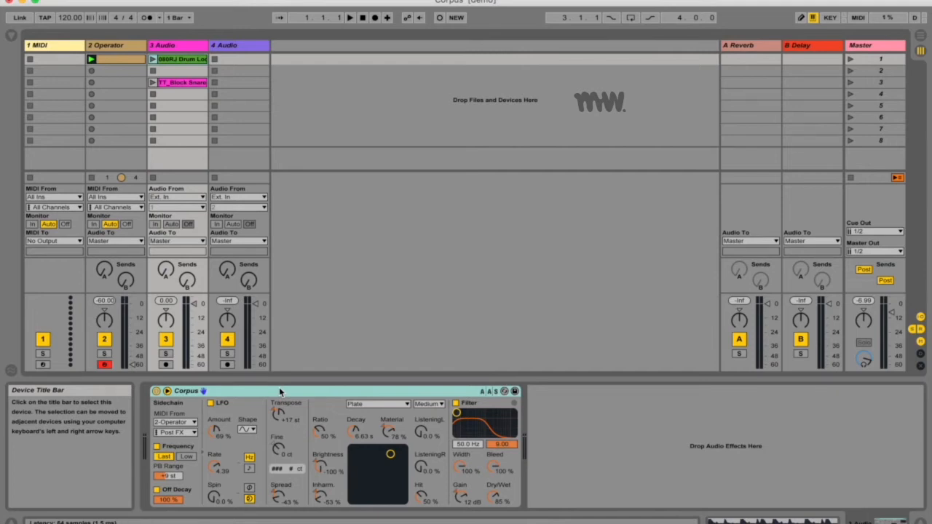
- Set the Corpus resonance type to Marimba and launch the drum loop clip on the 3 Audio track
click(405, 405)
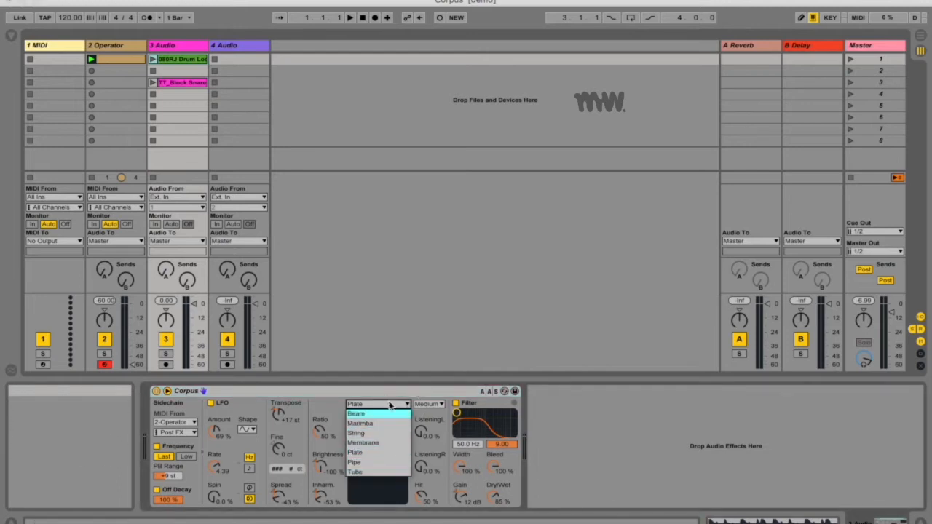
click(390, 406)
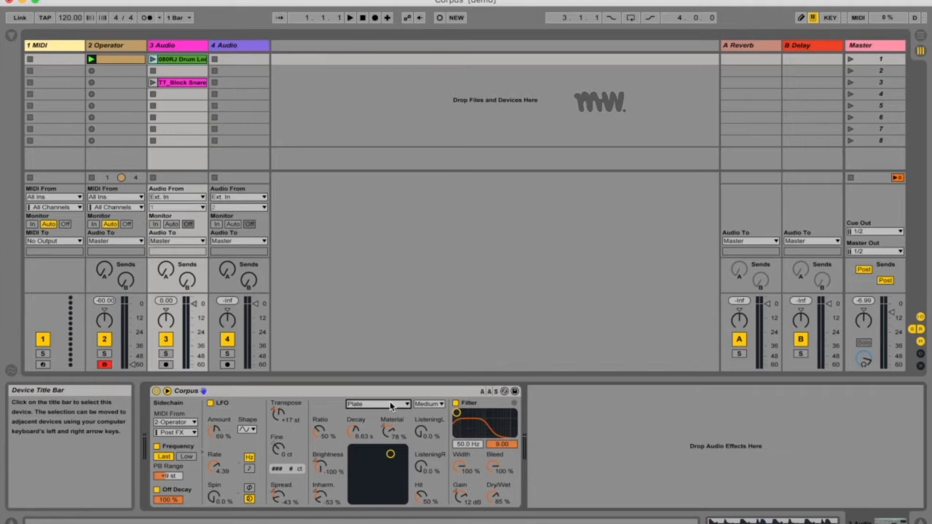
click(390, 407)
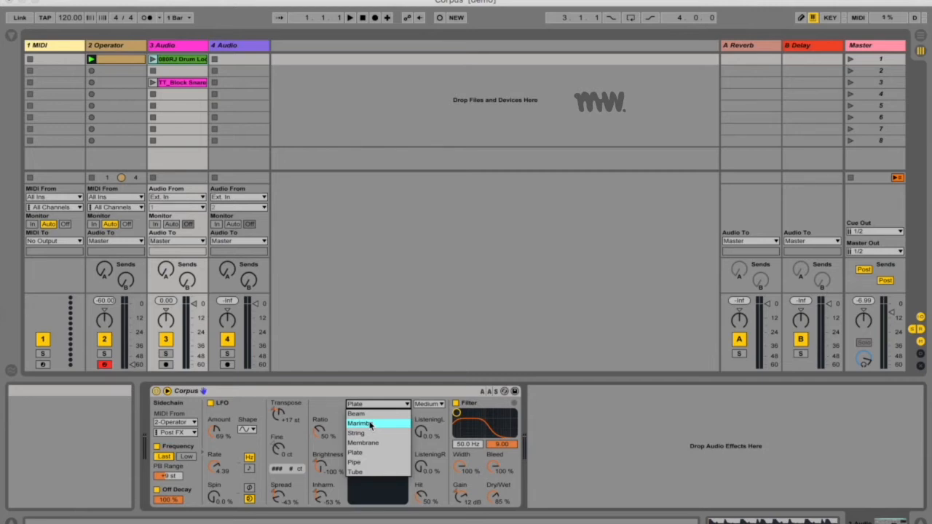
click(370, 425)
click(154, 59)
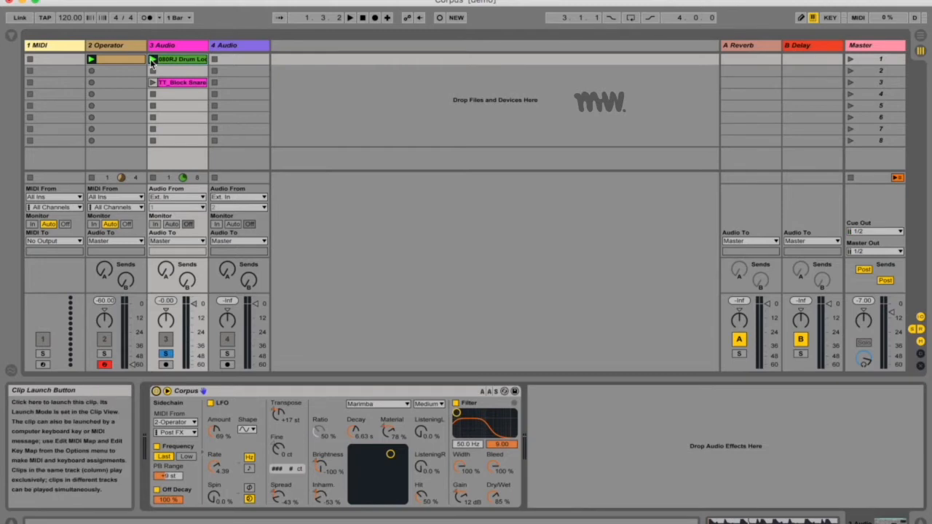
- Audition other resonance types on the playing drum loop, including Pipe and Tube, and review the list of types
click(377, 403)
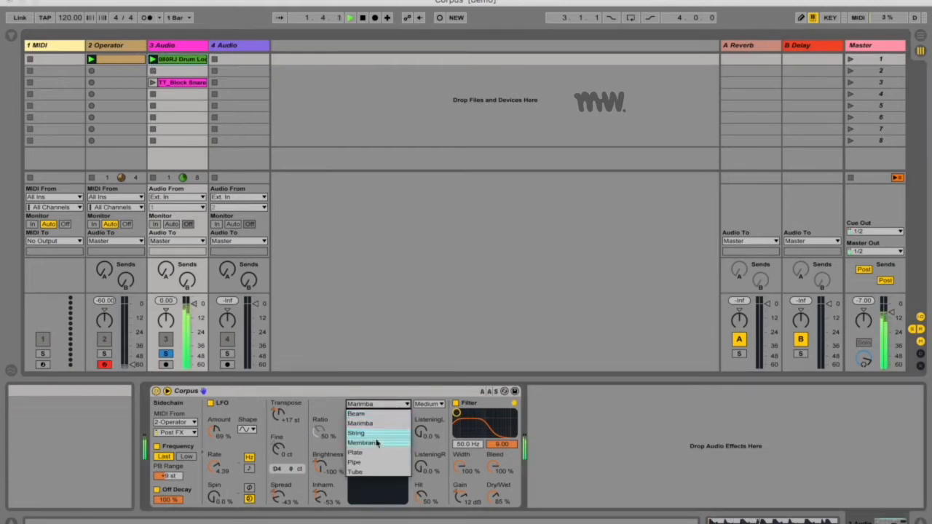
click(377, 438)
click(377, 404)
click(377, 462)
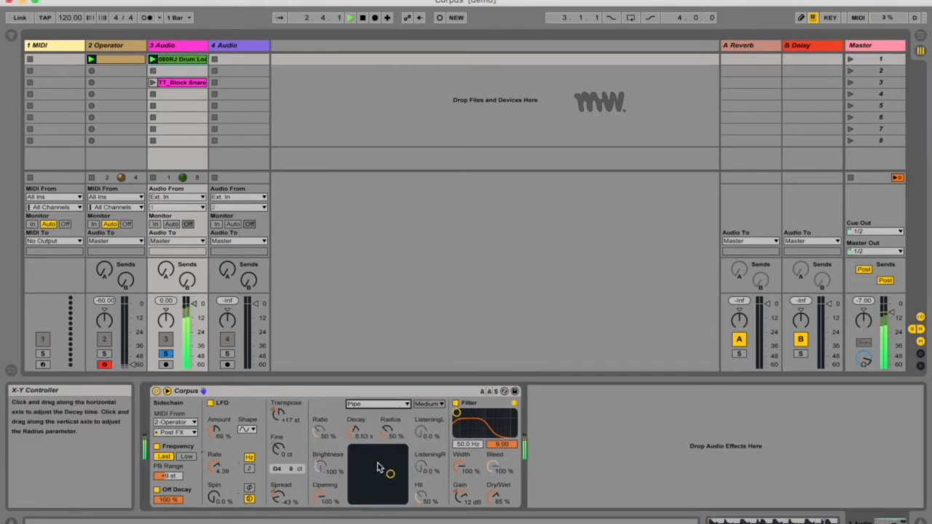
click(377, 403)
click(373, 474)
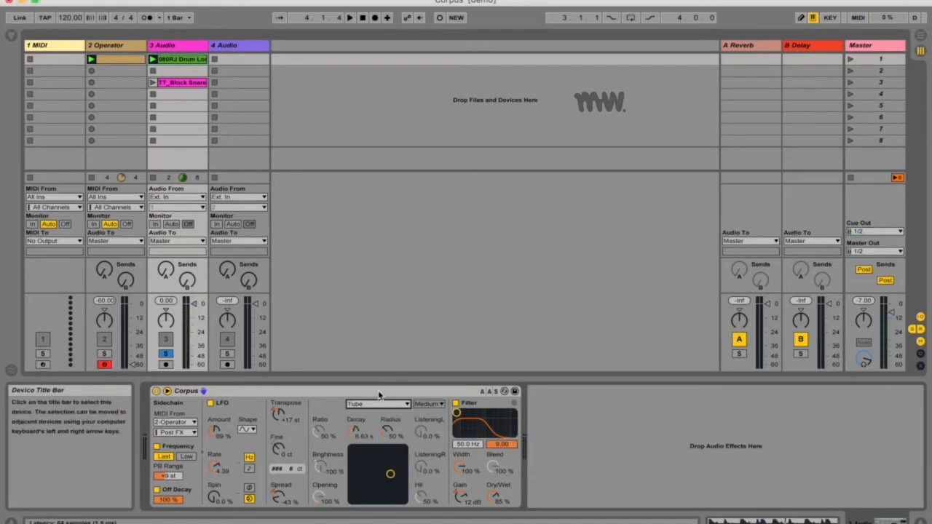
click(381, 403)
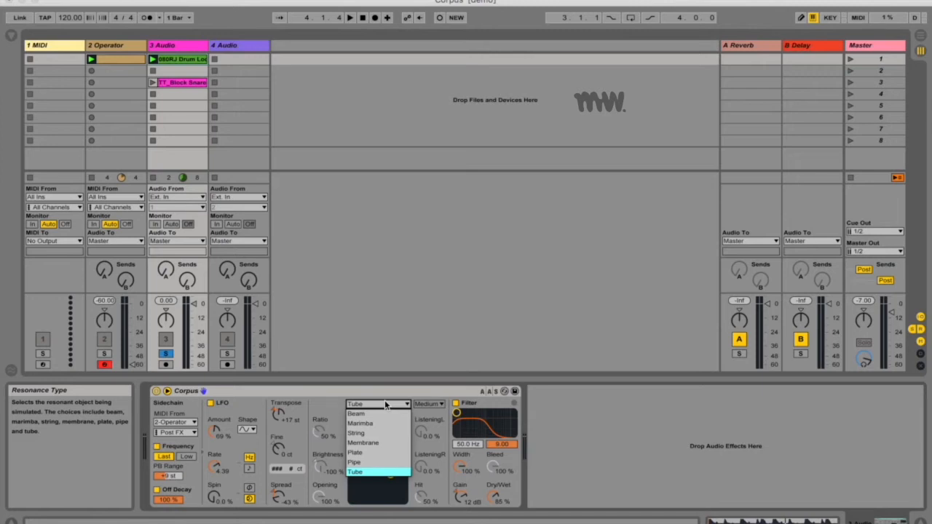
click(385, 400)
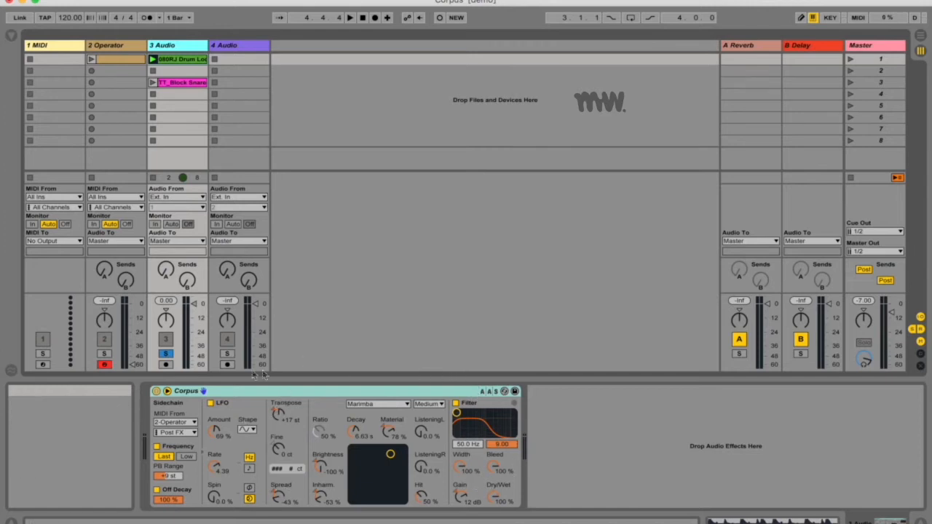
- Fold and unfold the Corpus sidechain parameters, and set the resonance type to Membrane
click(167, 391)
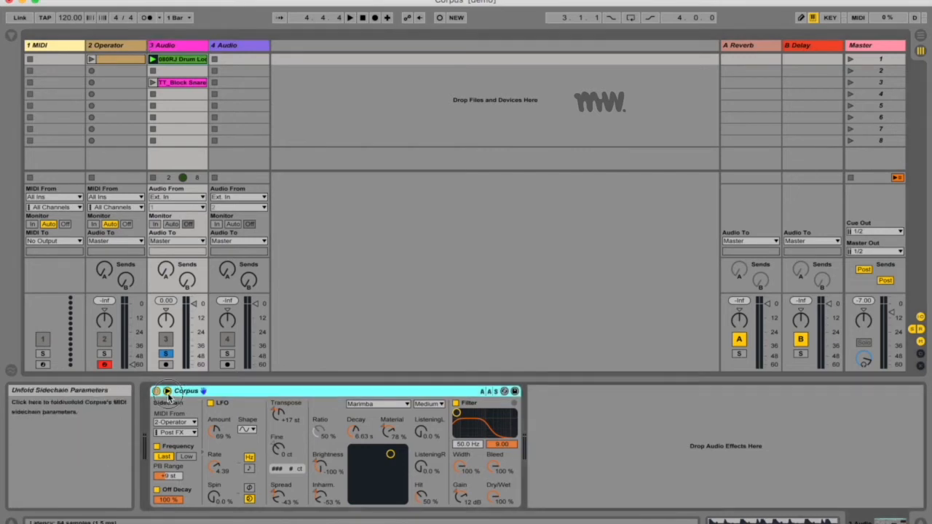
click(168, 393)
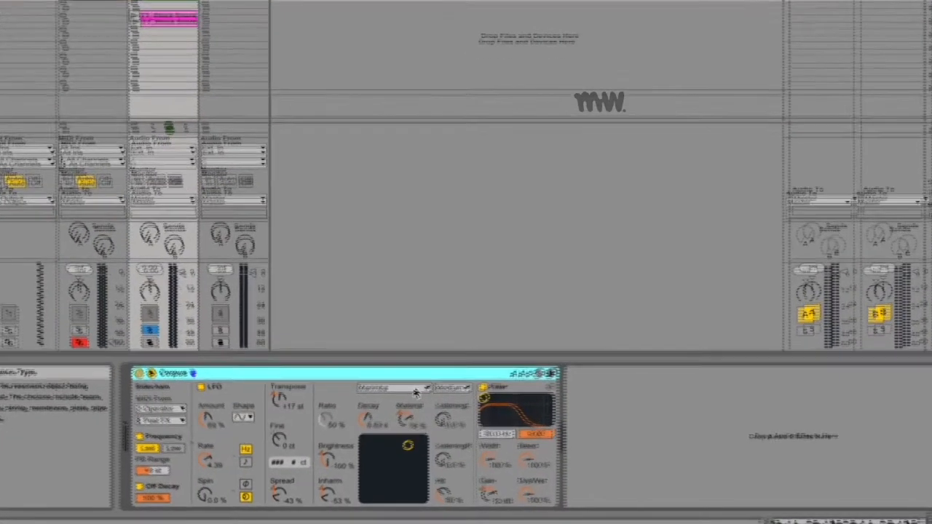
click(415, 390)
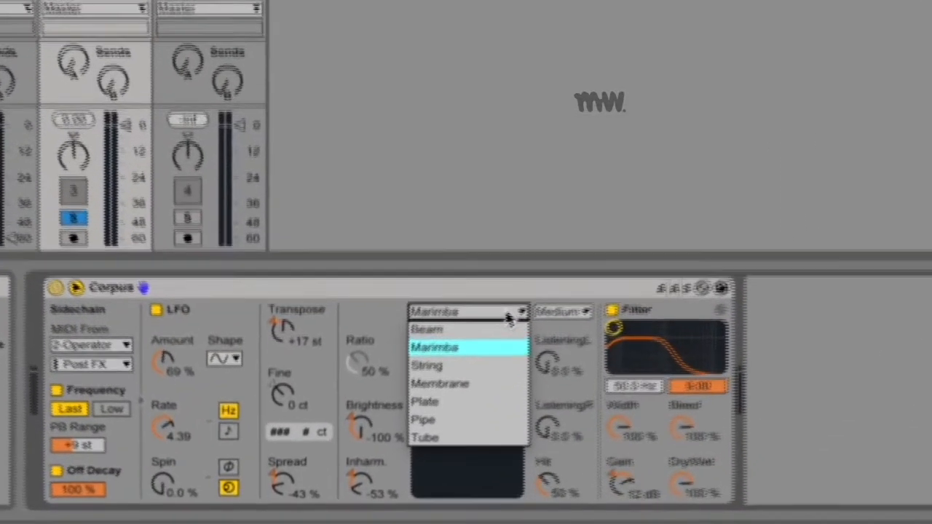
click(466, 382)
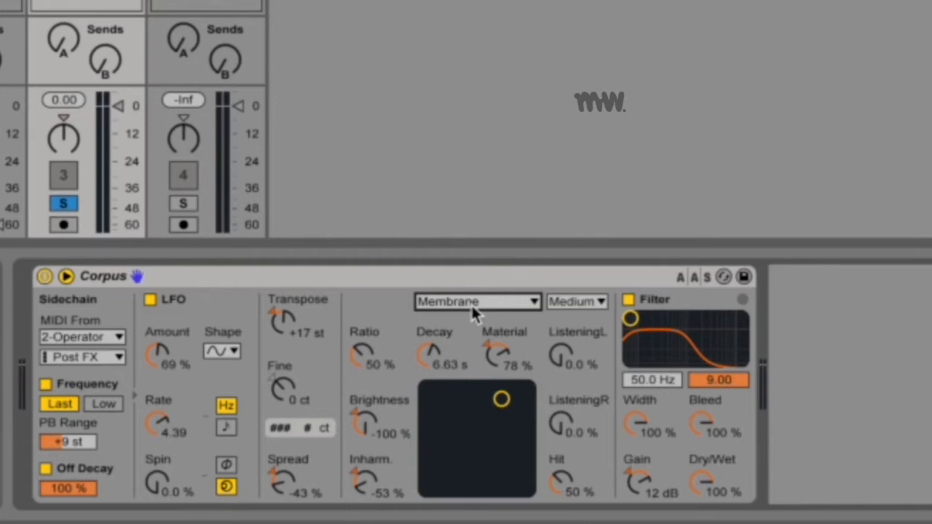
- Look over the resonator quality options, and compare the parameters of the Tube and Pipe types with those of Membrane
click(585, 304)
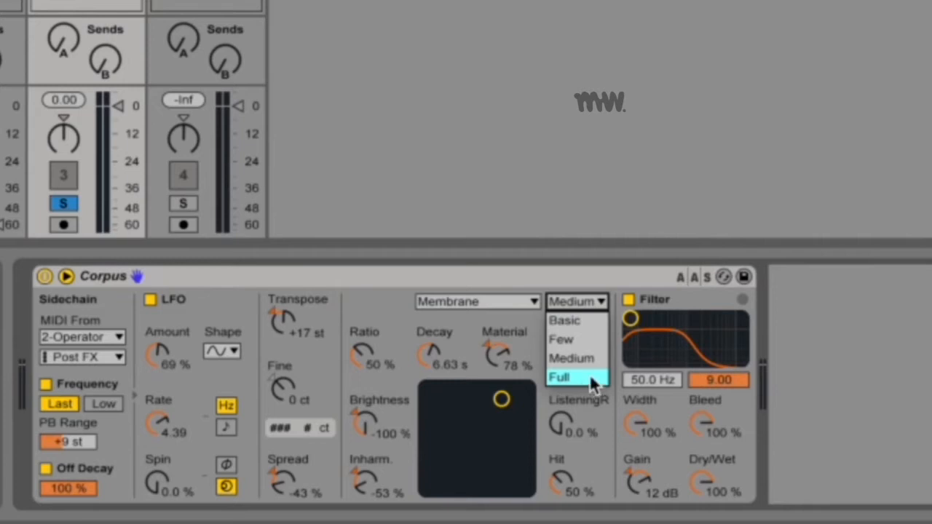
click(505, 311)
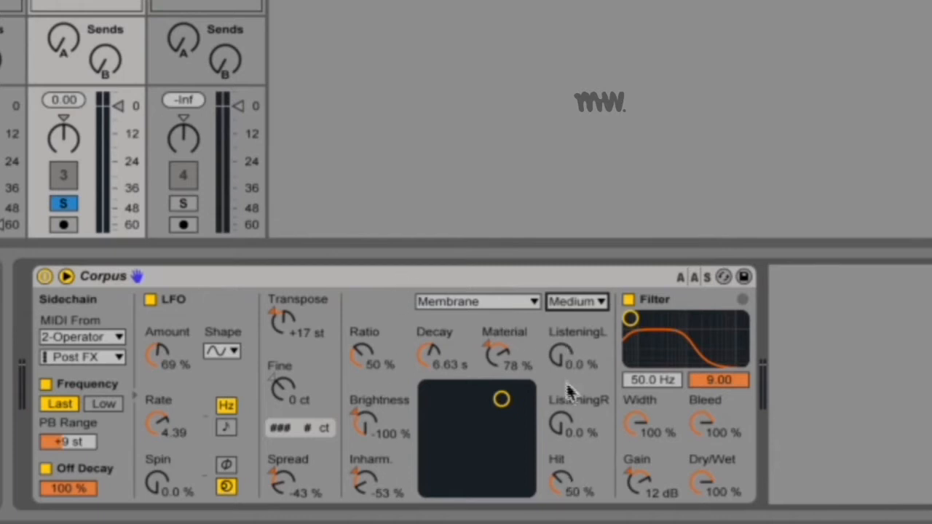
click(506, 304)
click(482, 434)
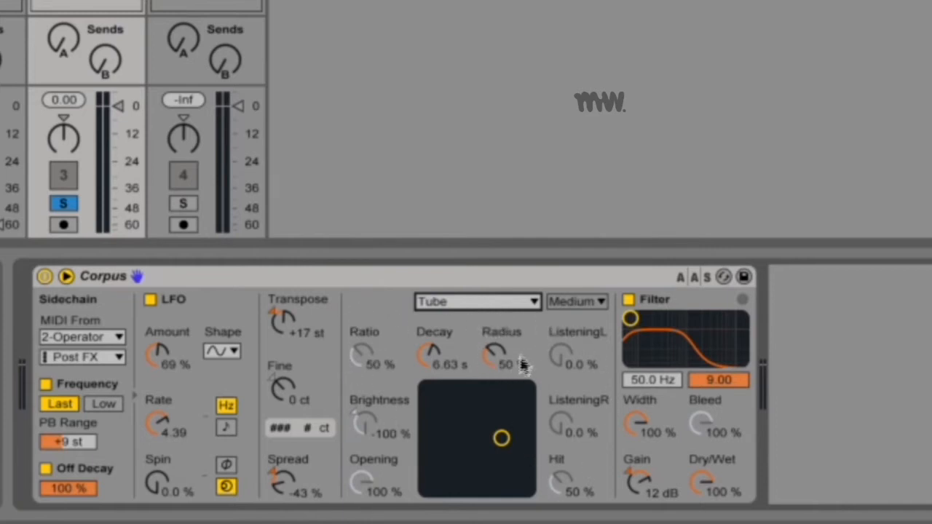
click(501, 303)
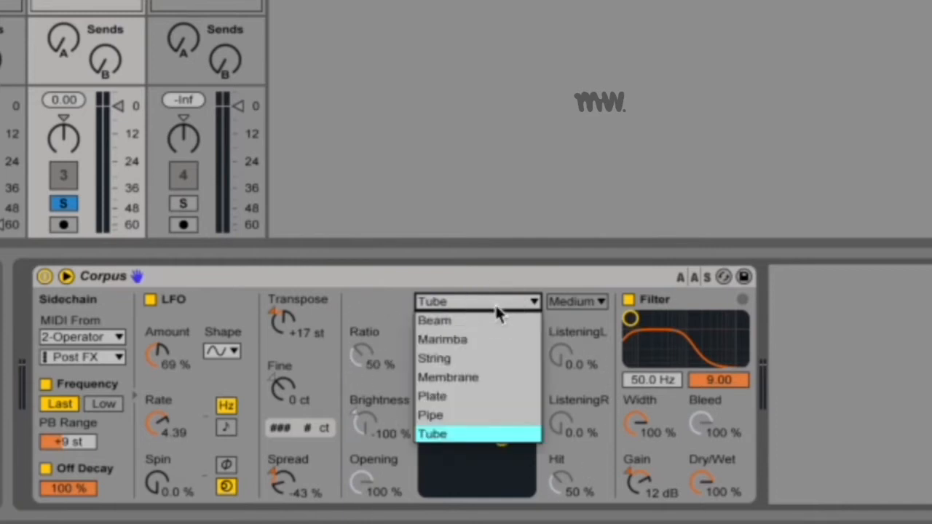
click(485, 376)
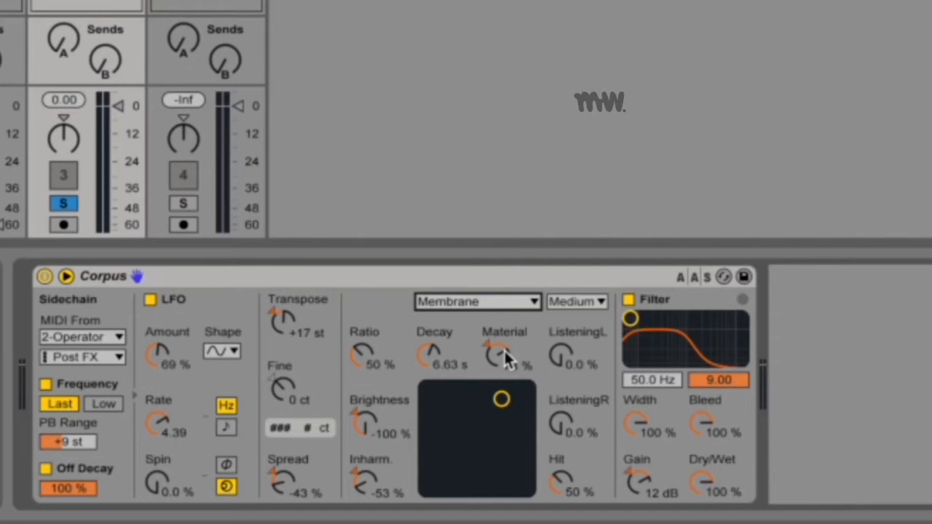
click(507, 301)
click(469, 415)
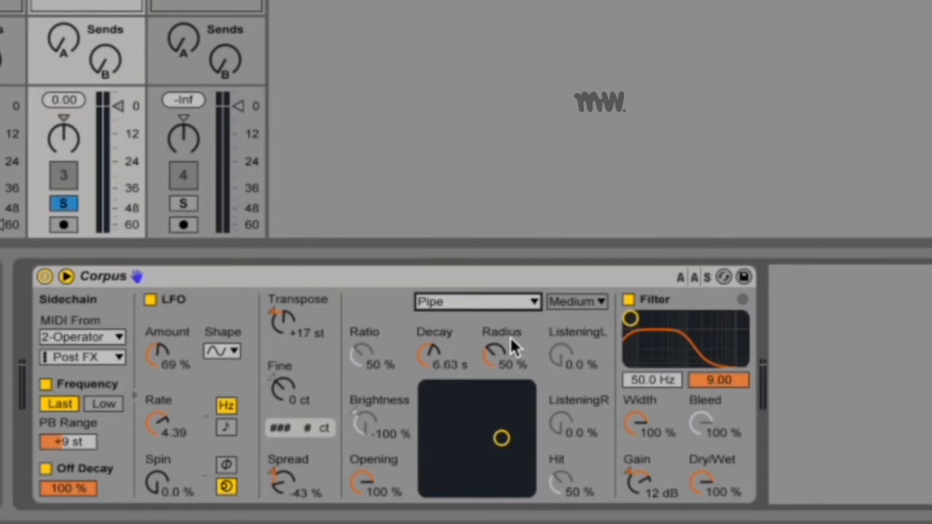
drag(509, 336, 509, 330)
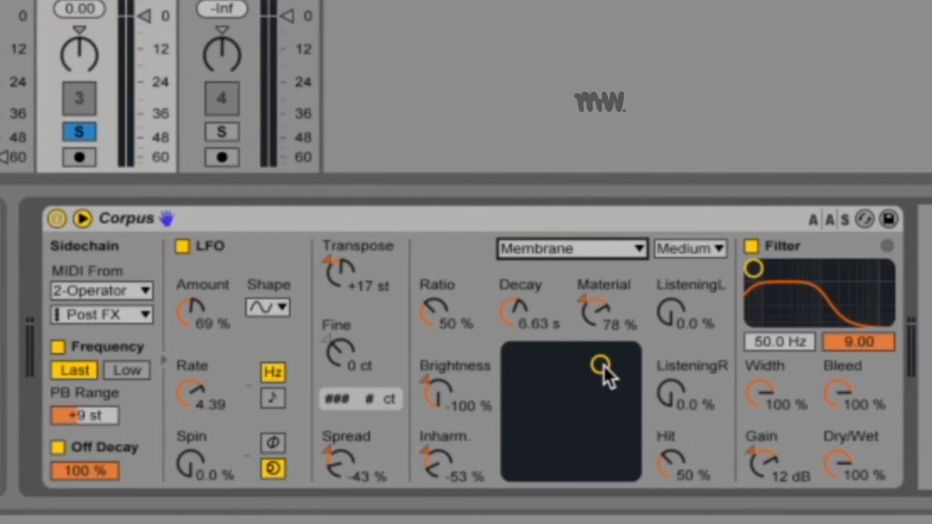
- Set the membrane's Decay to 75 ms and Material to -83 % using the X-Y controller
drag(604, 365, 514, 462)
click(589, 249)
click(572, 382)
drag(514, 406, 514, 359)
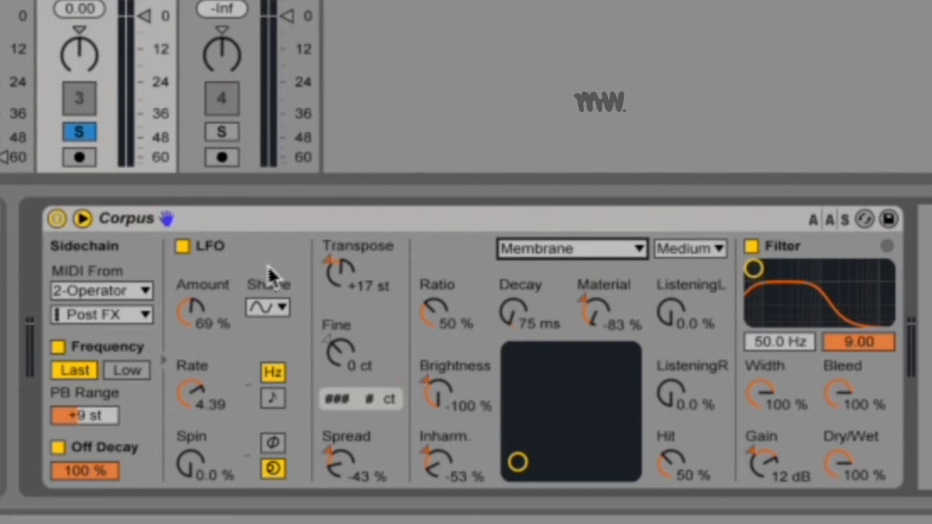
- Look over the LFO shapes and set the LFO Amount to 0.0 %
click(282, 310)
click(224, 279)
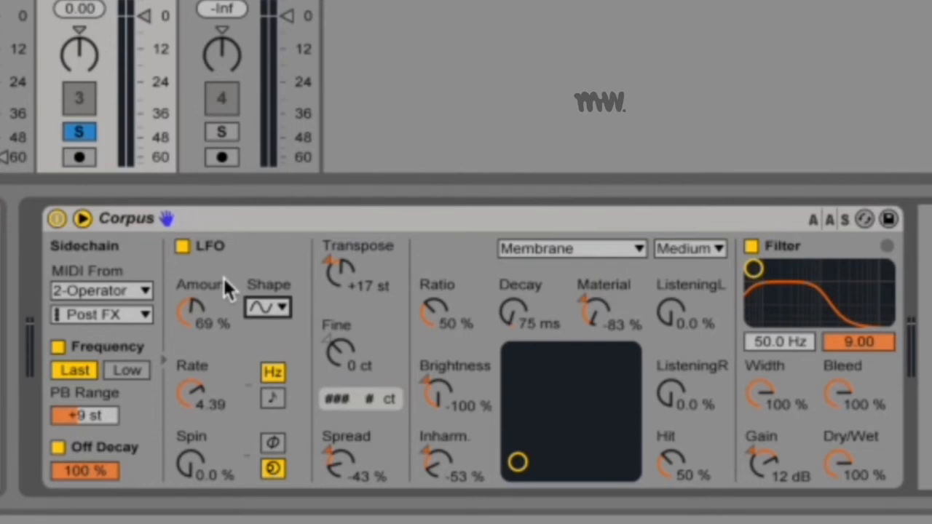
drag(193, 312, 194, 379)
click(179, 370)
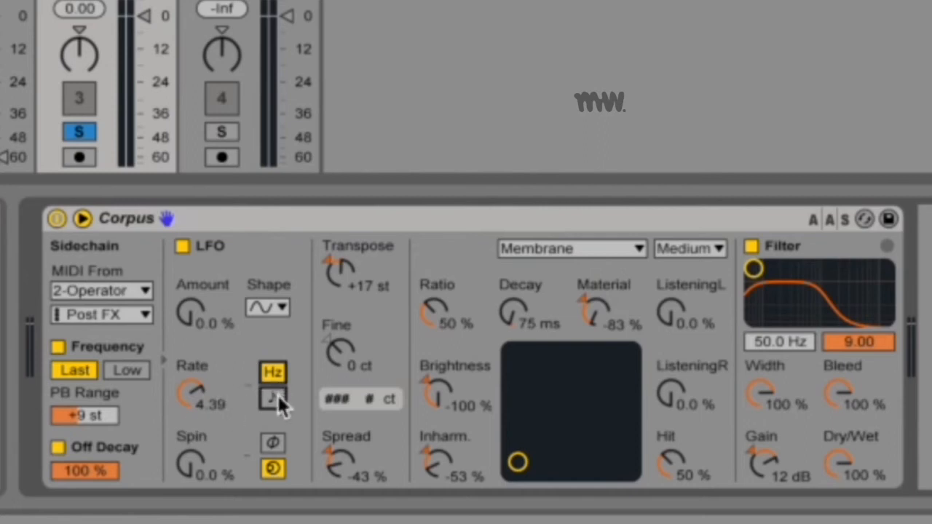
- Switch the LFO rate to tempo sync and set it to 1/2
click(278, 395)
click(196, 391)
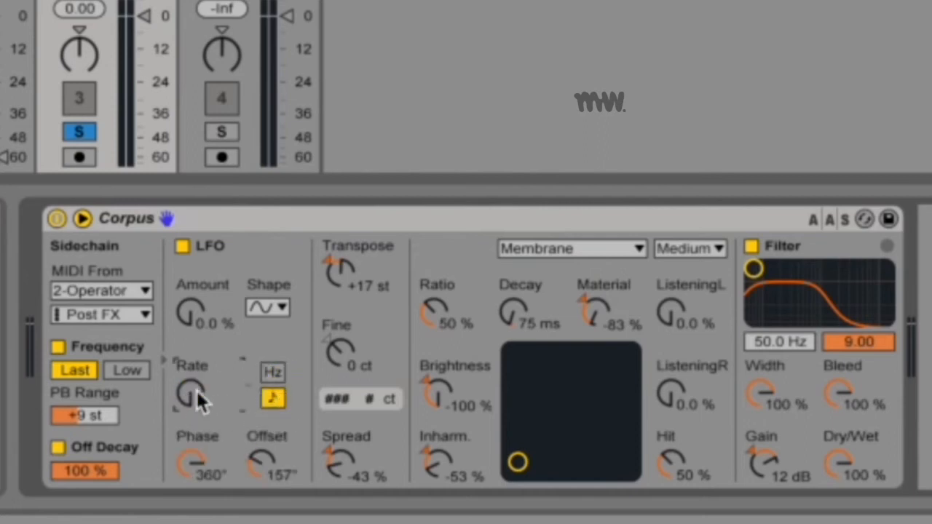
drag(196, 391, 197, 370)
drag(257, 441, 259, 434)
click(279, 373)
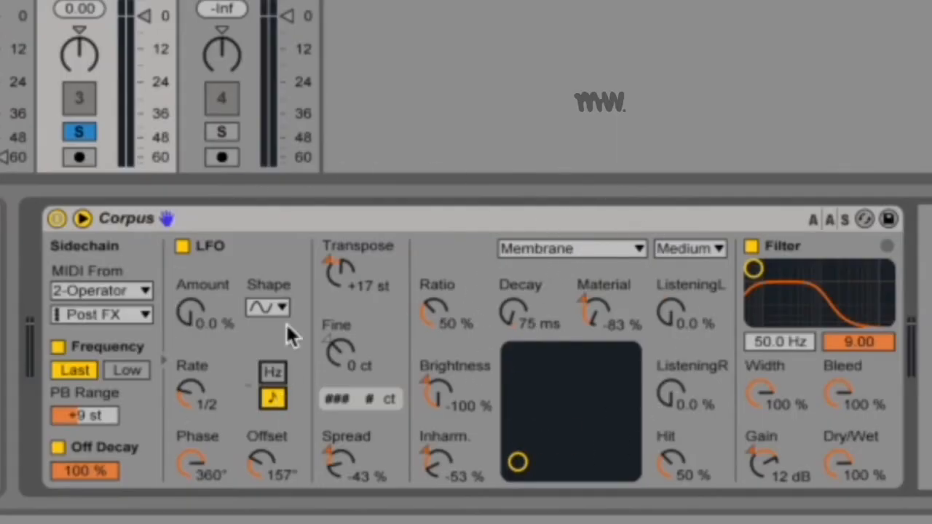
- Set the resonator's Transpose to -6 st and Fine tuning to 2 ct
mouse_move(347, 274)
mouse_down()
mouse_move(348, 208)
mouse_move(347, 291)
mouse_up()
mouse_move(350, 366)
mouse_down()
mouse_move(350, 386)
mouse_move(350, 368)
mouse_up()
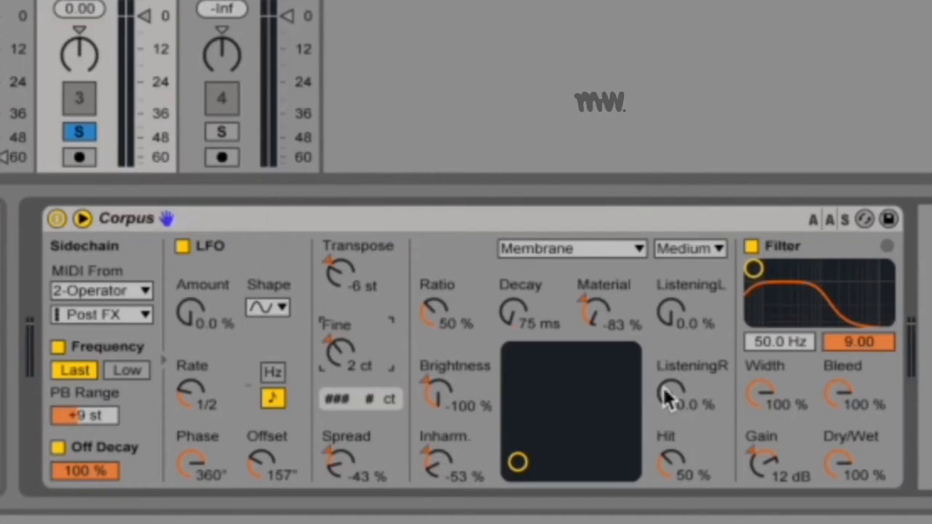
- Switch the Corpus filter off and on again, and set its frequency to 900 Hz and bandwidth to 4.62
click(753, 246)
click(754, 246)
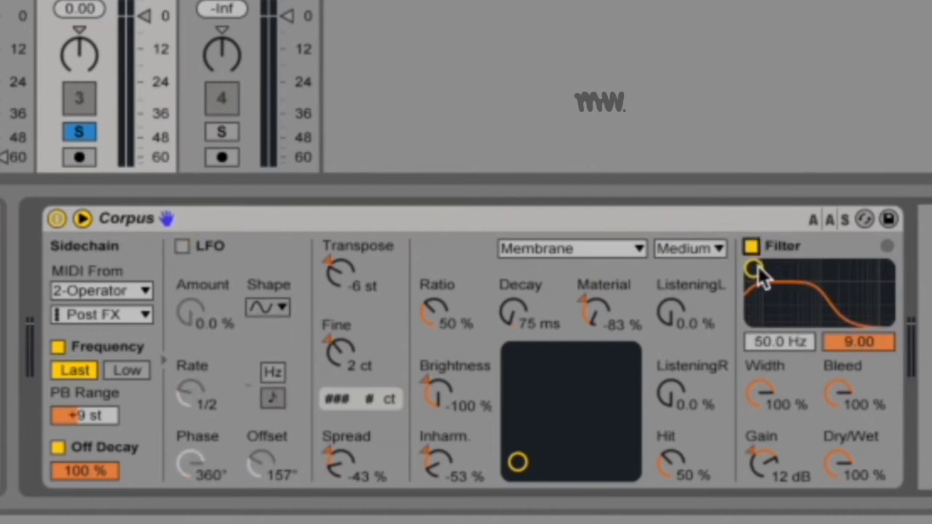
drag(758, 266, 816, 294)
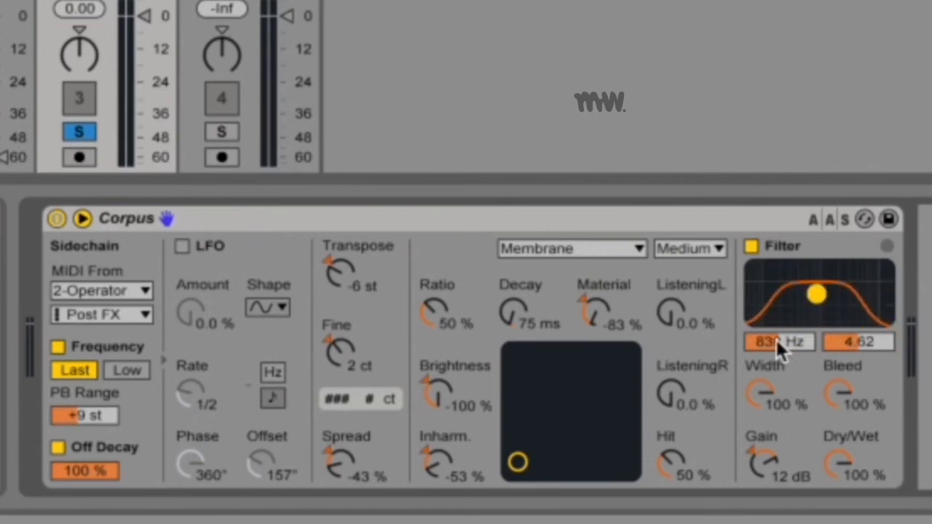
mouse_move(851, 342)
mouse_down()
mouse_move(850, 364)
mouse_move(852, 349)
mouse_up()
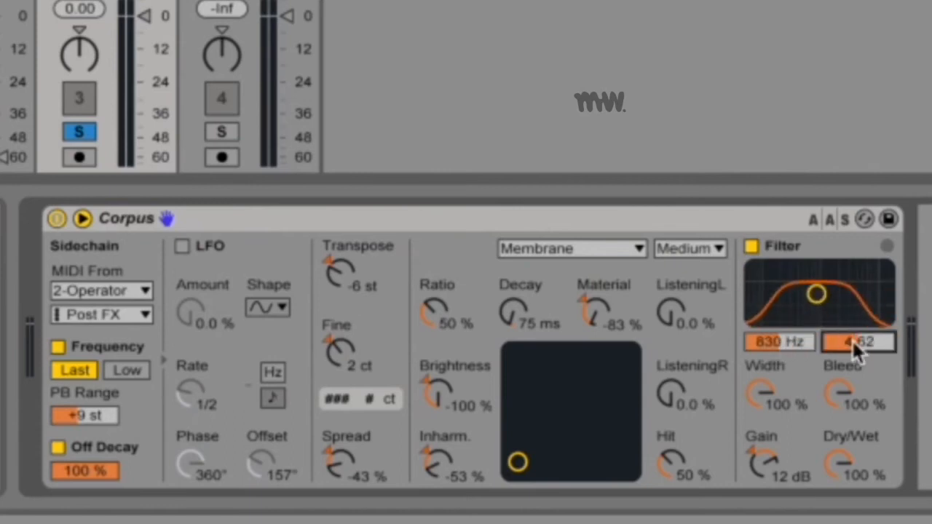
click(793, 342)
text(900)
key(Return)
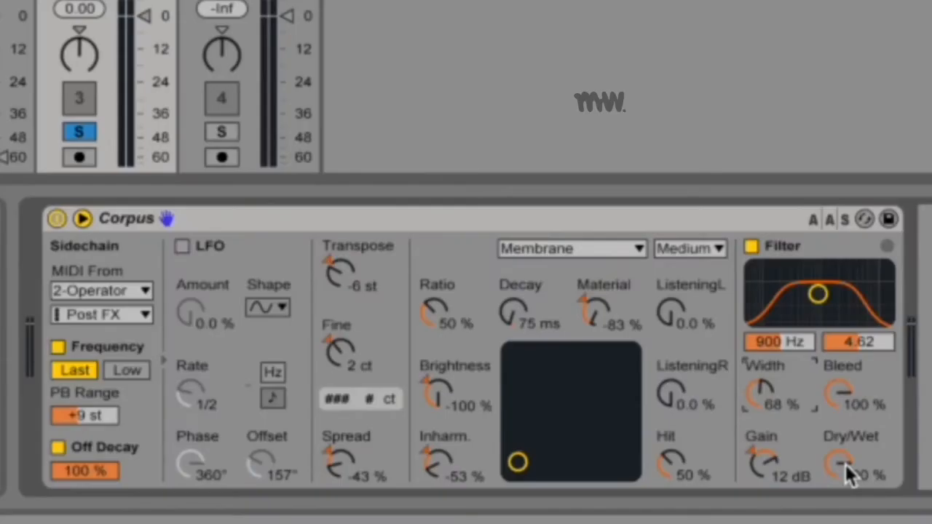
- Fold and unfold the Corpus sidechain section, and check its MIDI From source options
click(262, 223)
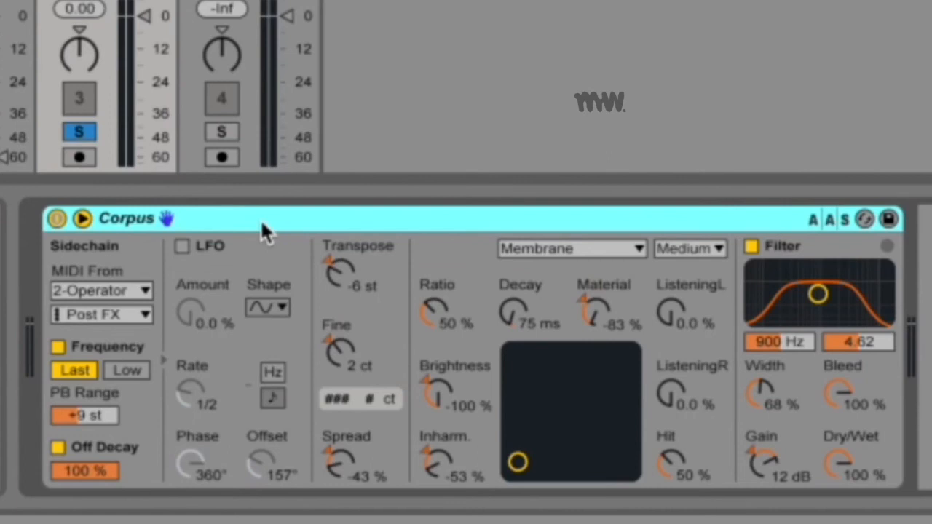
click(83, 219)
click(85, 215)
click(142, 292)
click(143, 294)
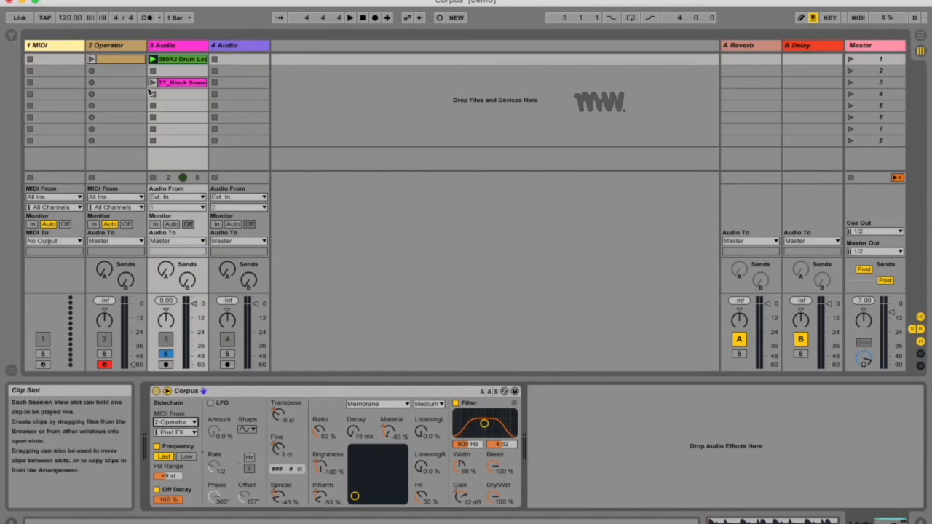
- Open the MIDI clip on the 2 Operator track and examine the notes that drive the Corpus sidechain
click(122, 46)
click(119, 59)
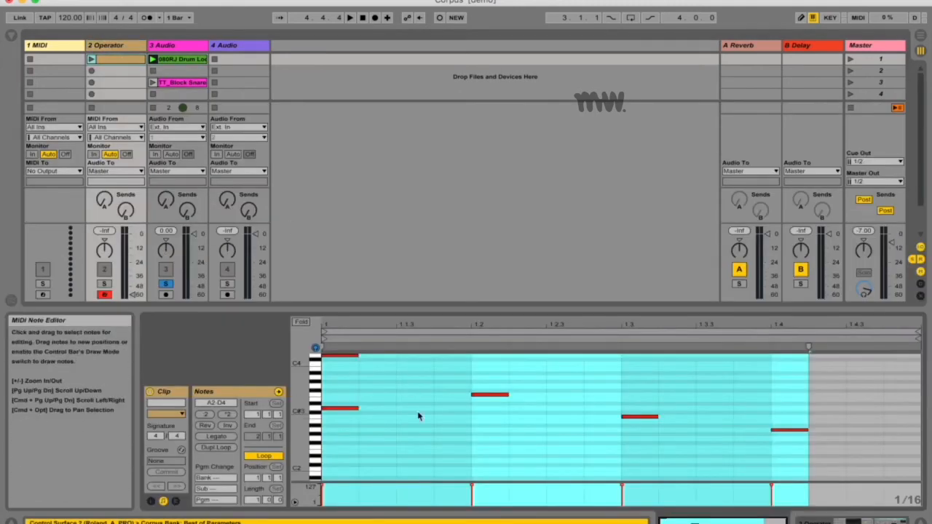
scroll(410, 391, up, 3)
click(397, 394)
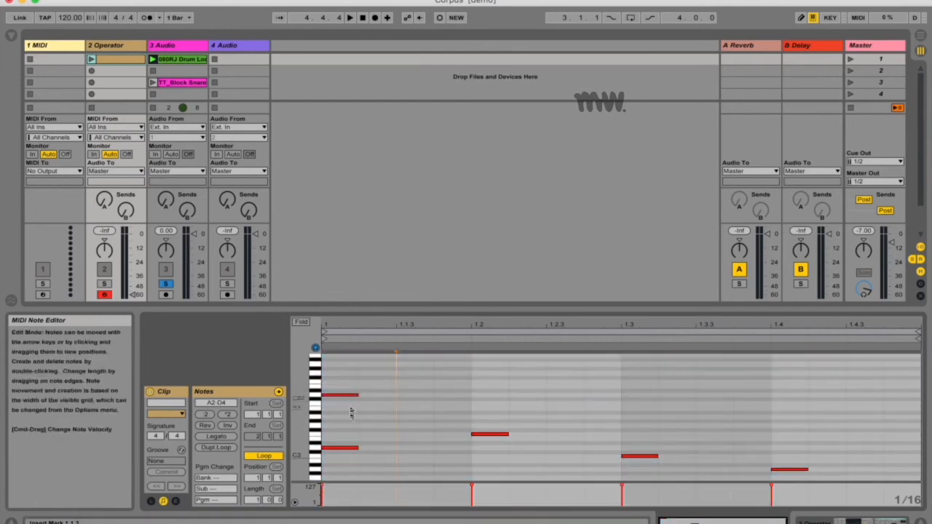
click(492, 435)
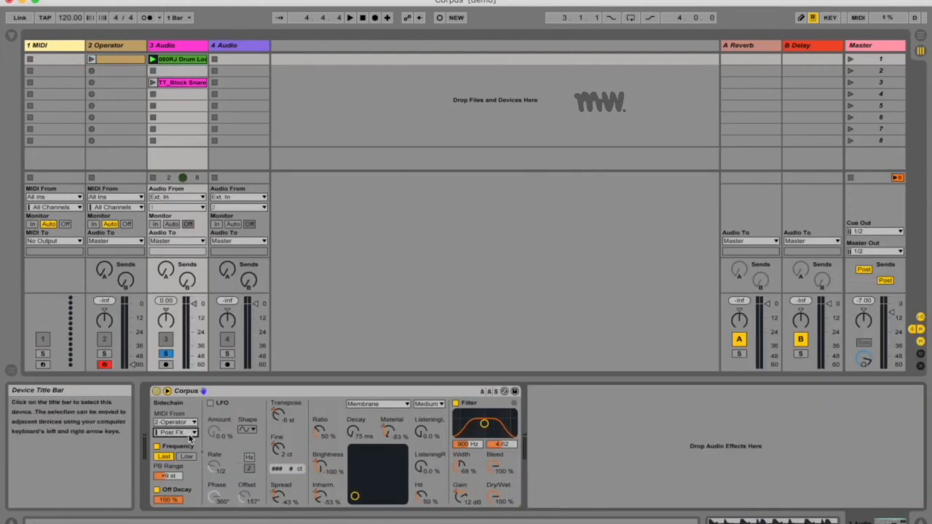
- Check the sidechain's Pre FX and Post FX options, keeping Post FX, and open the MIDI clip on the 2 Operator track
click(191, 433)
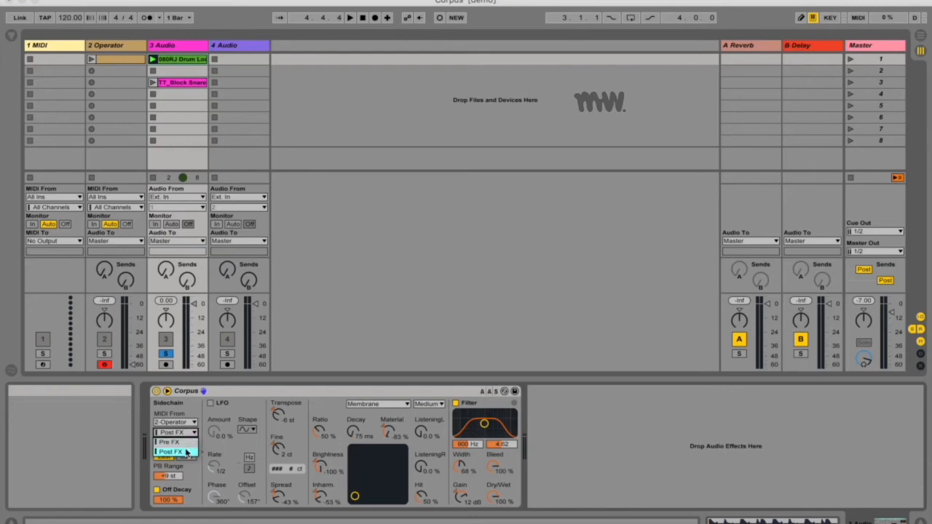
click(173, 451)
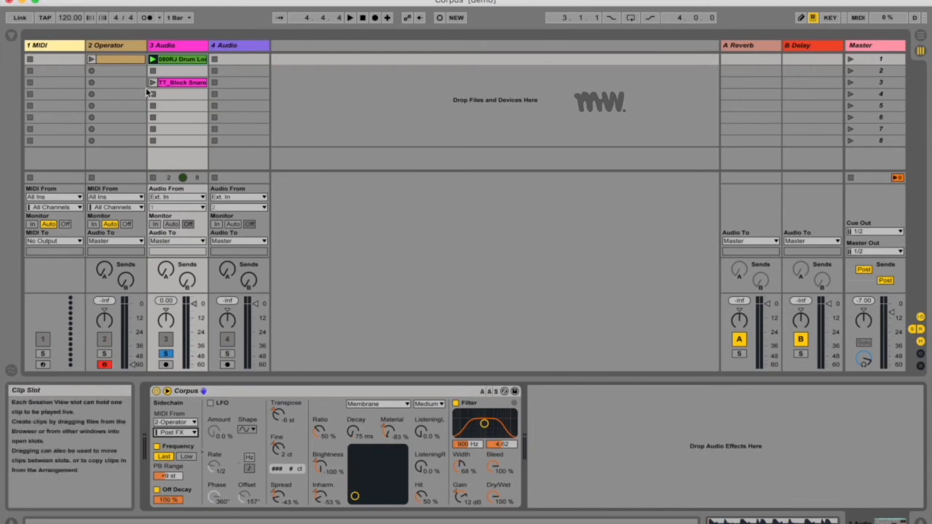
double_click(121, 57)
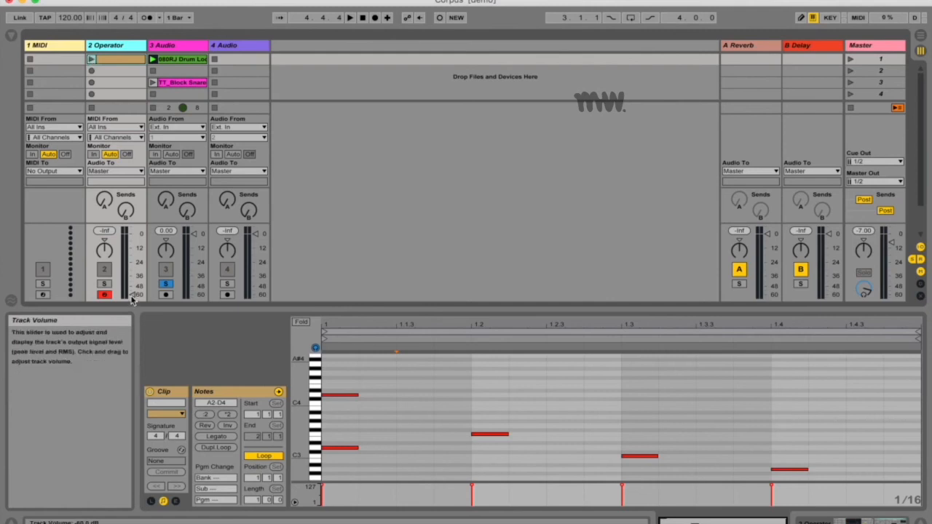
- Take the 3 Audio track out of solo and play scene 1 to hear the Operator clip control Corpus
click(166, 284)
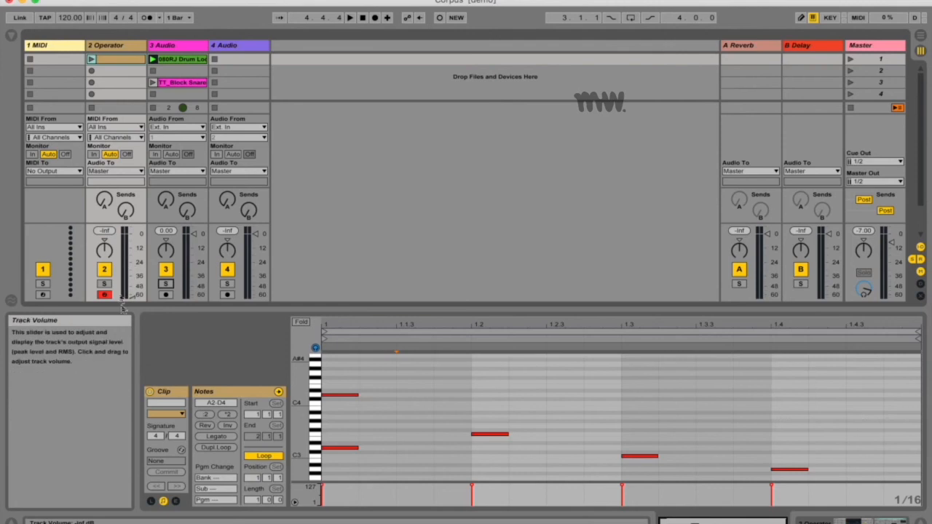
click(851, 59)
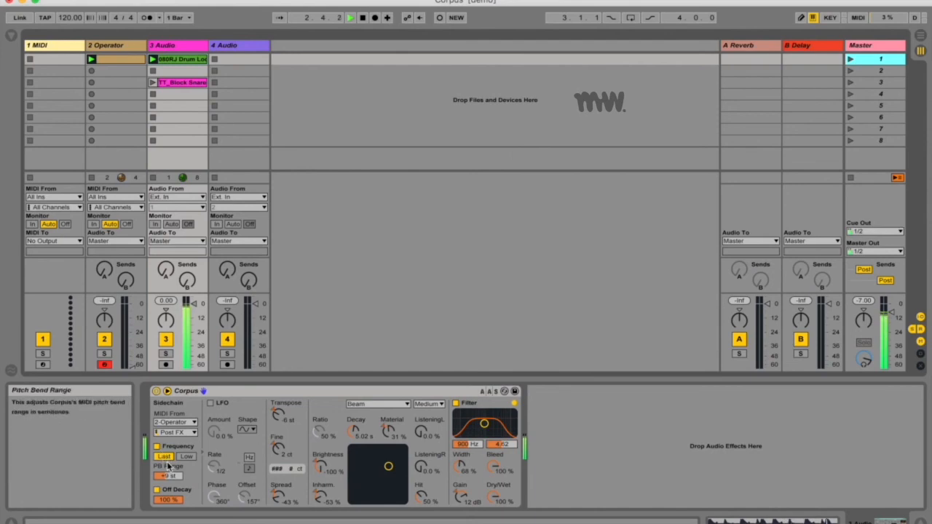
key(space)
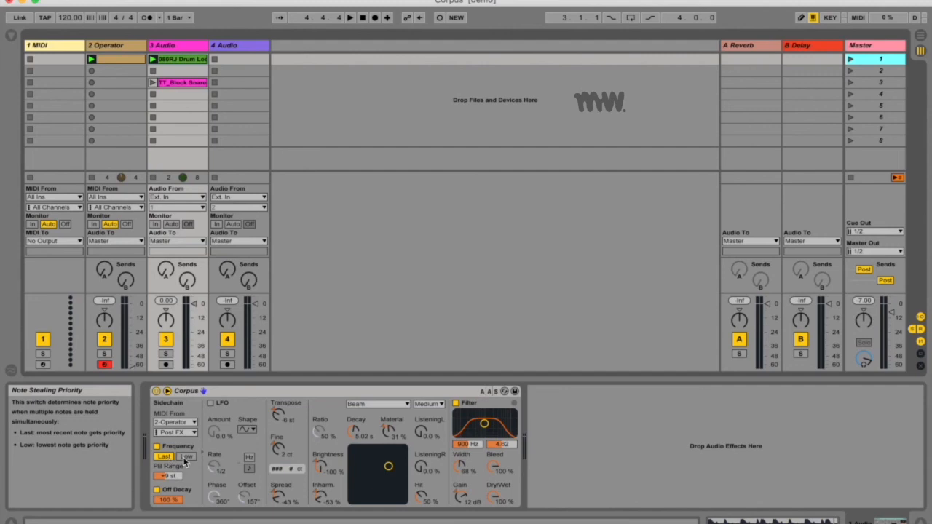
- Play the loop while viewing the Operator clip's notes, and set the Corpus sidechain's note priority to Low
double_click(119, 60)
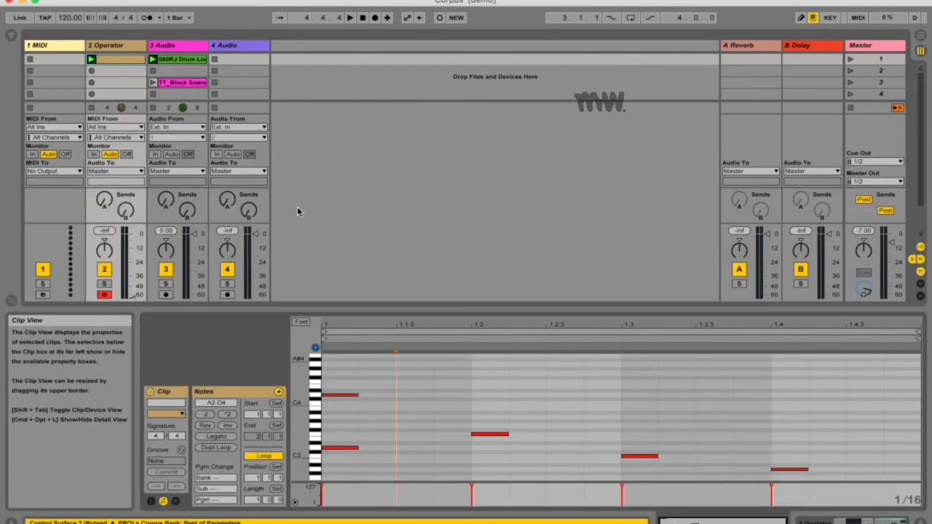
key(space)
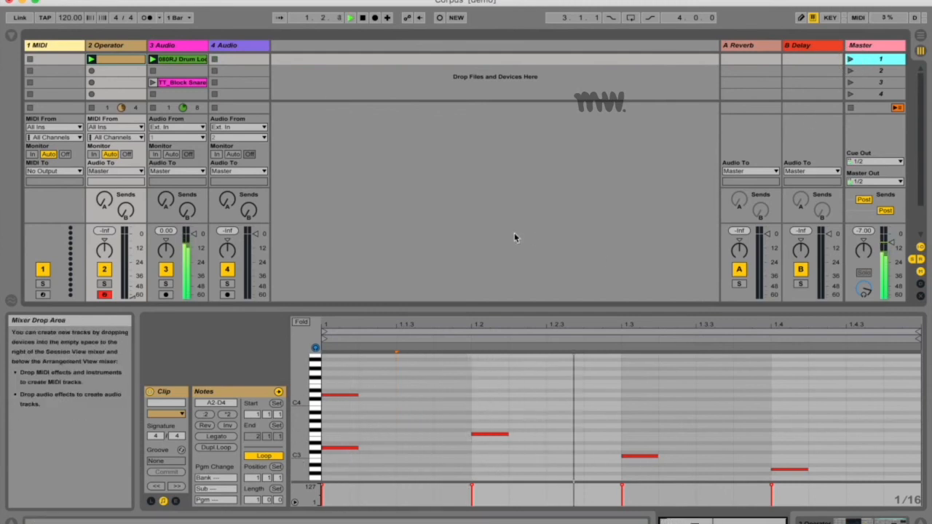
click(188, 49)
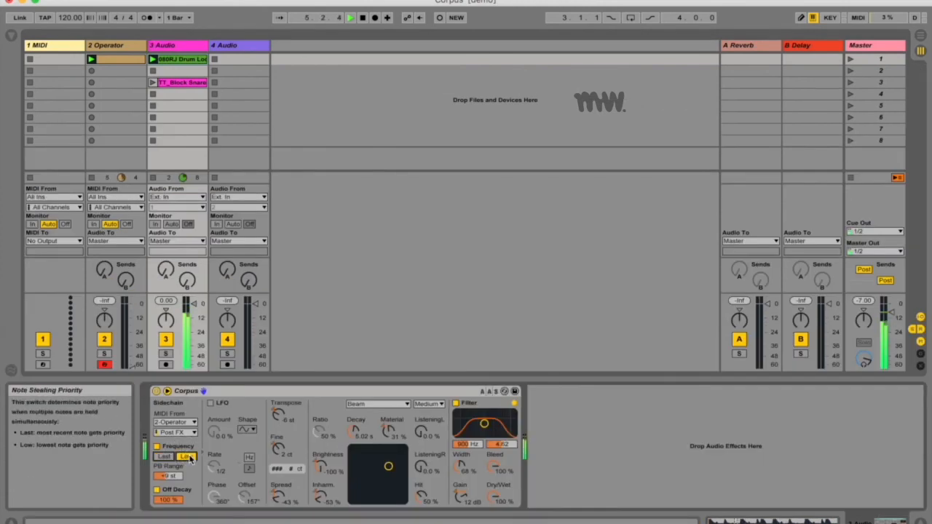
key(space)
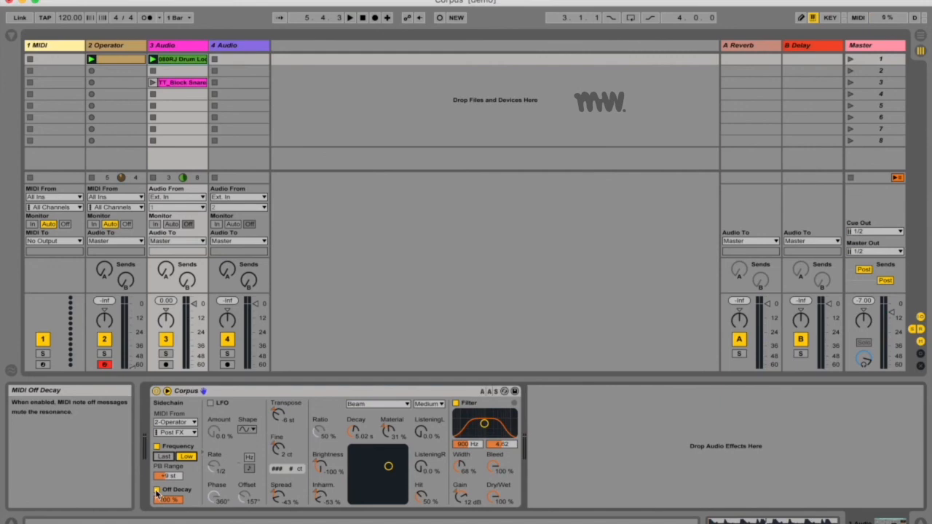
- Switch the Corpus sidechain's Off Decay off and on again to compare it during playback, and adjust its amount
click(156, 491)
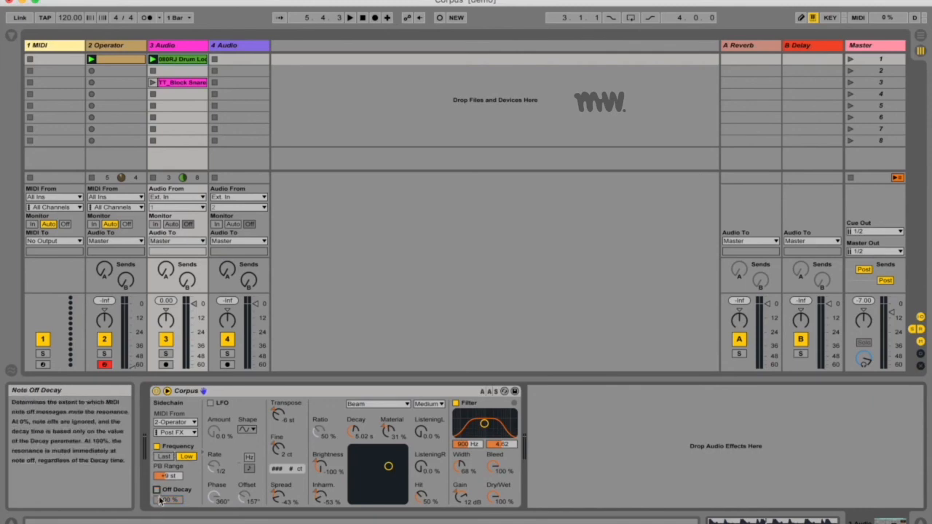
key(space)
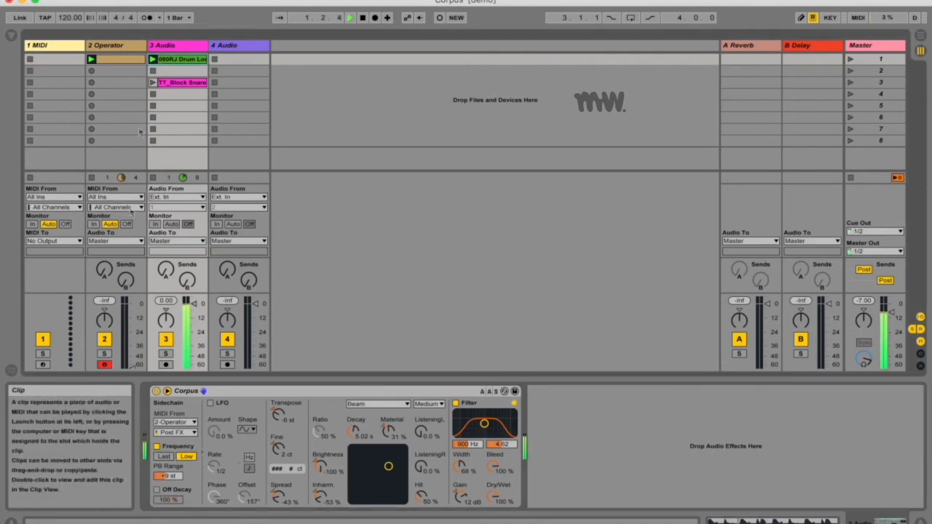
click(157, 491)
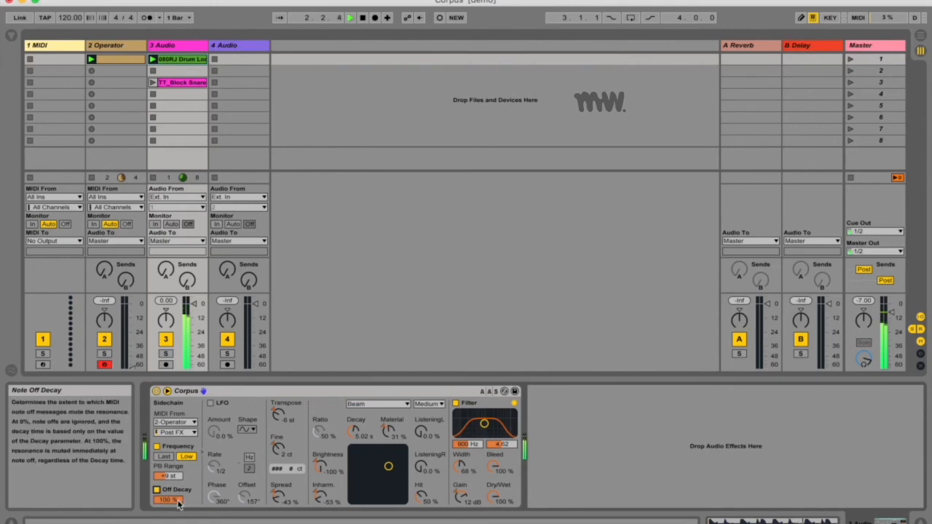
mouse_move(179, 501)
mouse_down()
mouse_move(174, 522)
mouse_move(177, 501)
mouse_up()
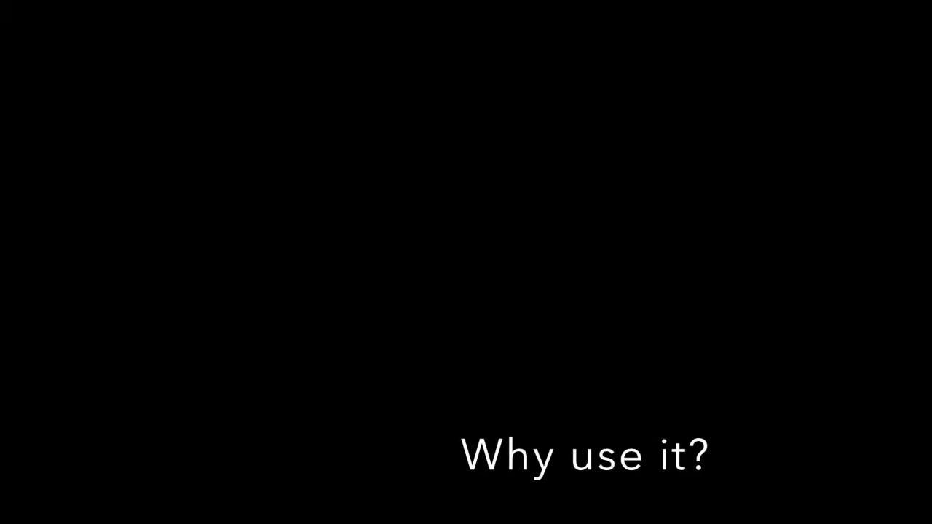